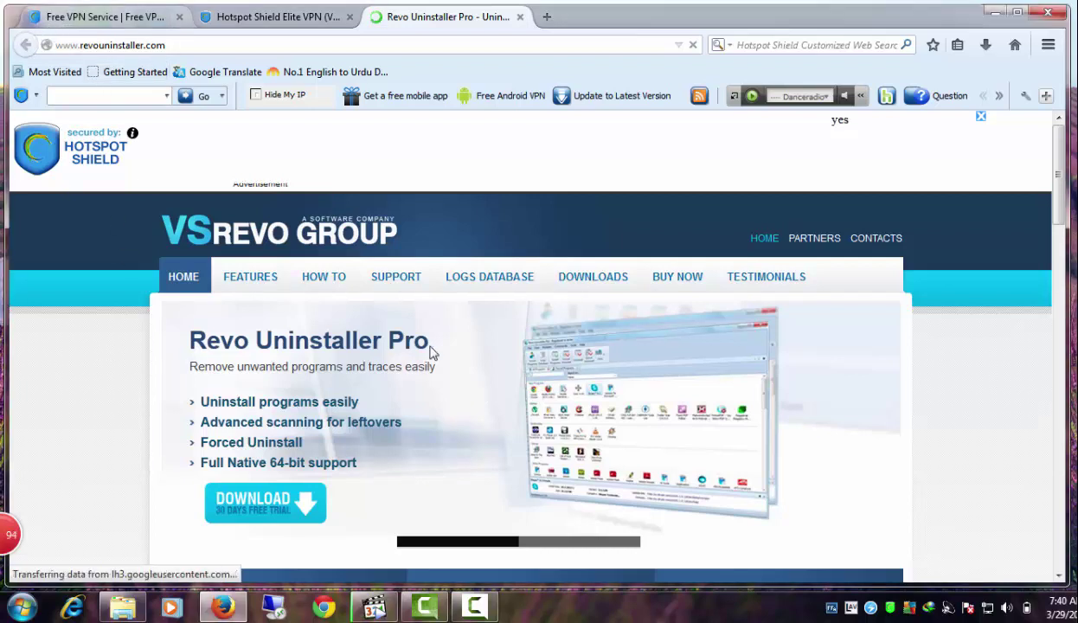
Switch to File Explorer and launch the HSS-3.42-install-hss installer from the Programs folder in Downloads.
key("ctrl+Tab")
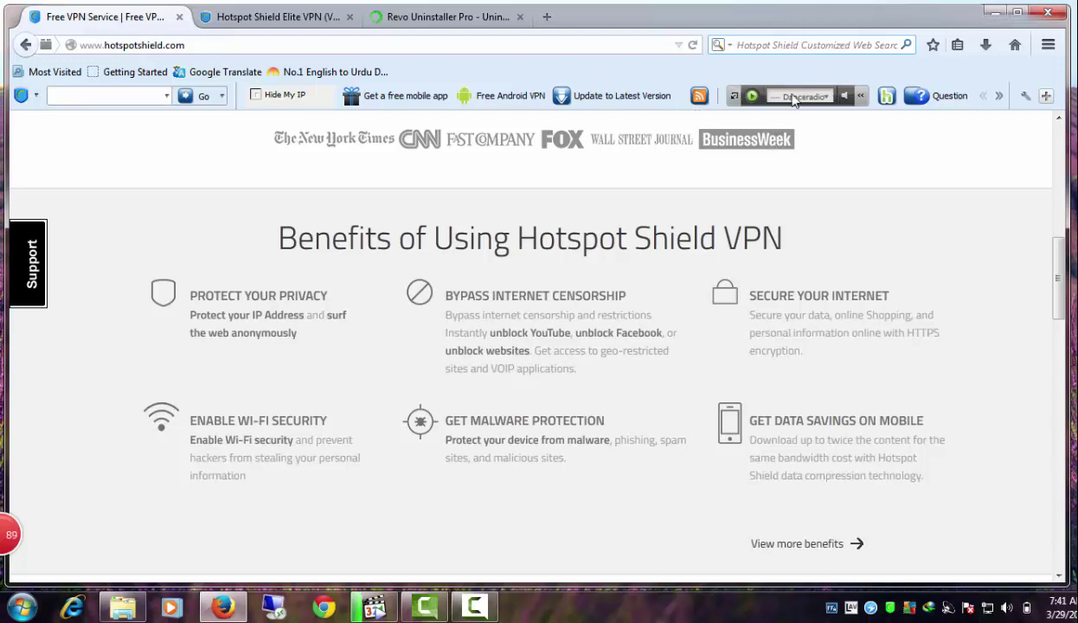
left_click(992, 13)
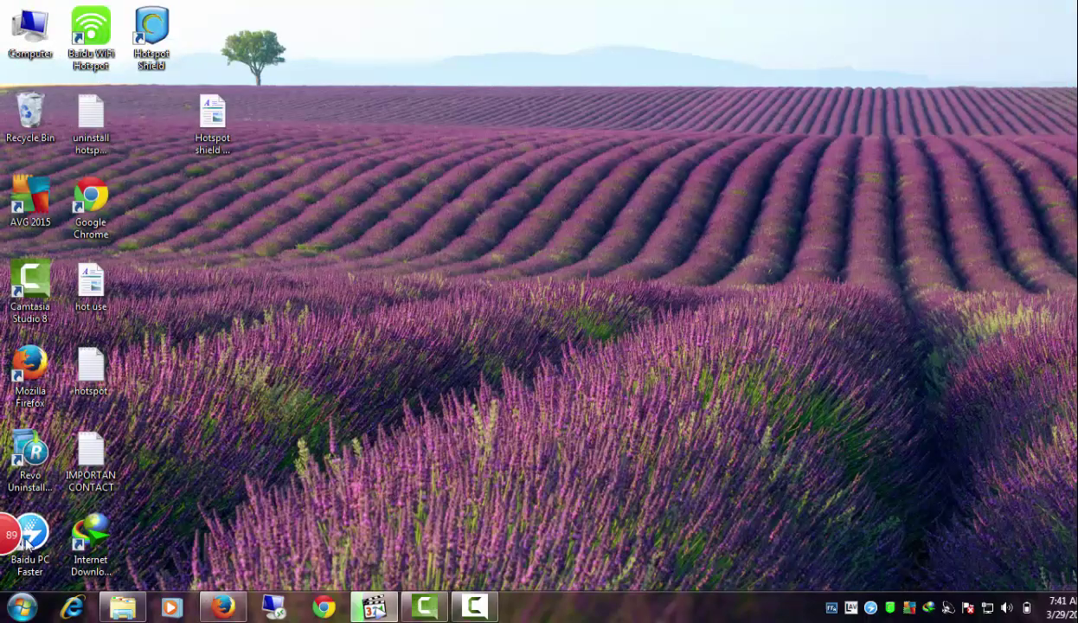
left_click(122, 606)
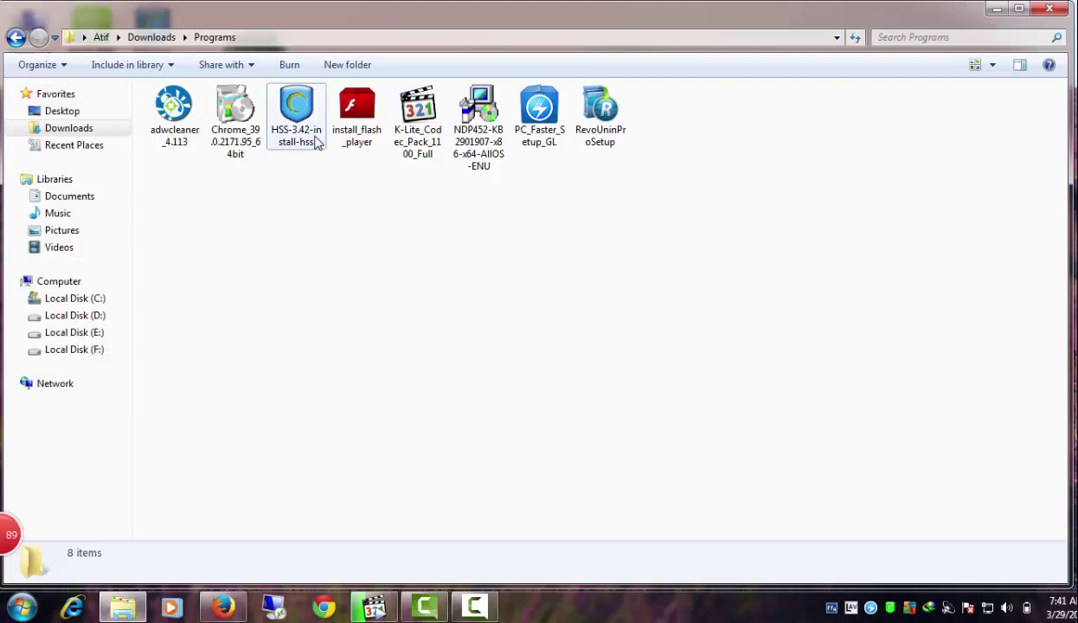
left_click(316, 143)
left_click(316, 143)
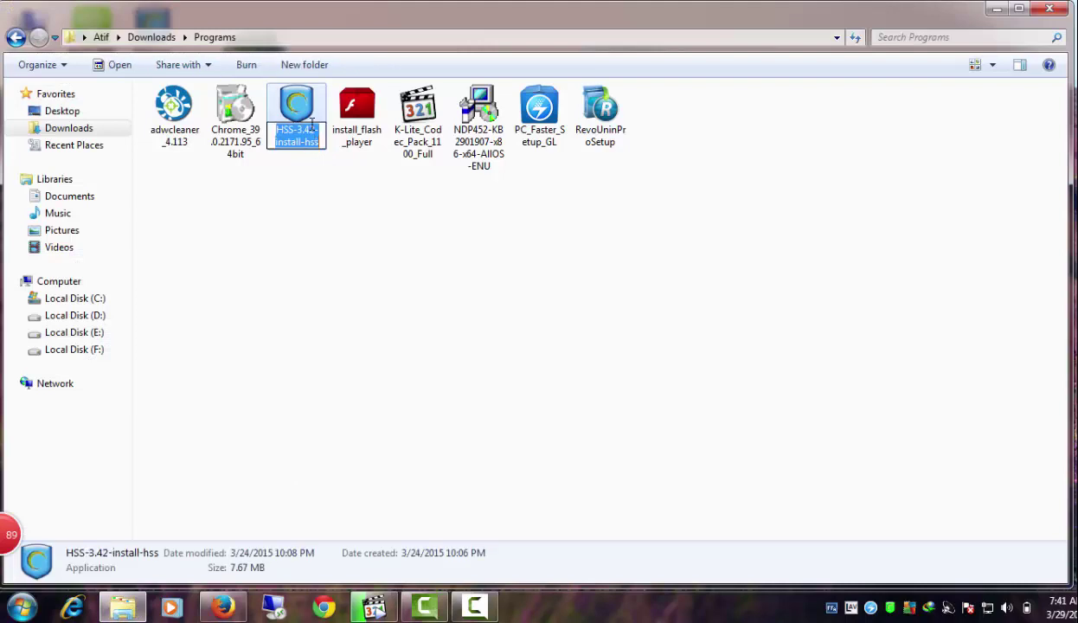
double_click(310, 121)
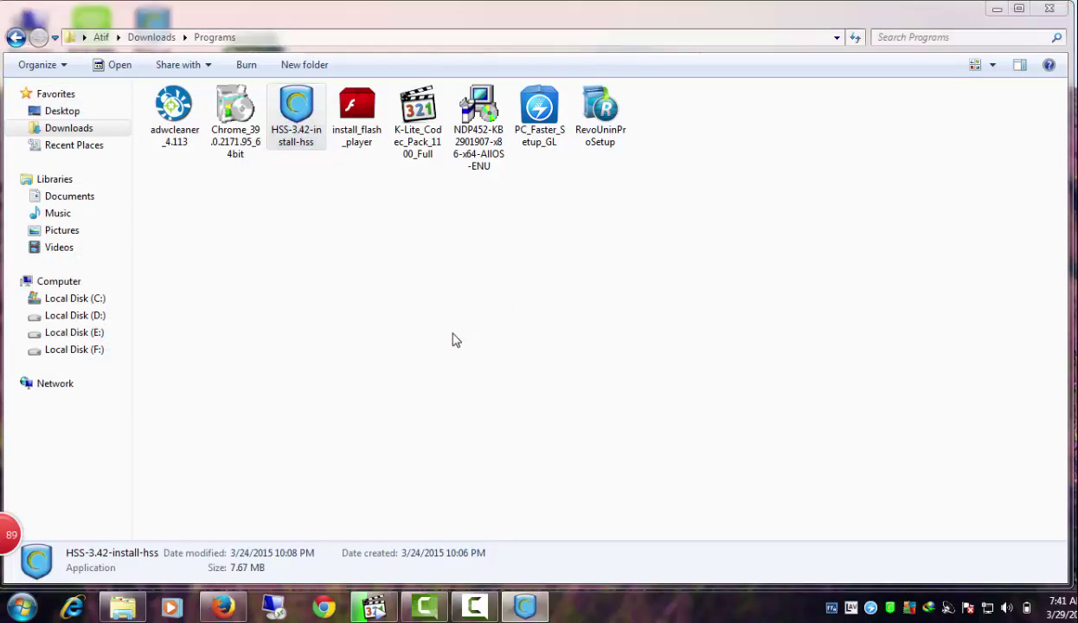
left_click(549, 351)
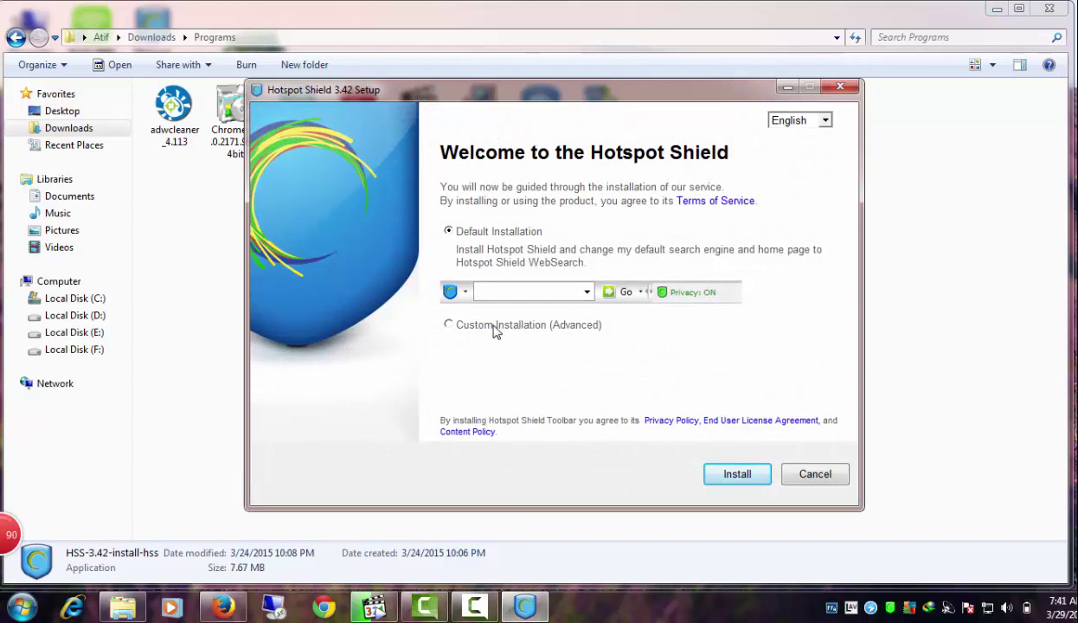
Choose Custom Installation with the toolbar, default search engine and home page options cleared, and quit the Hotspot Shield setup without installing.
left_click(496, 329)
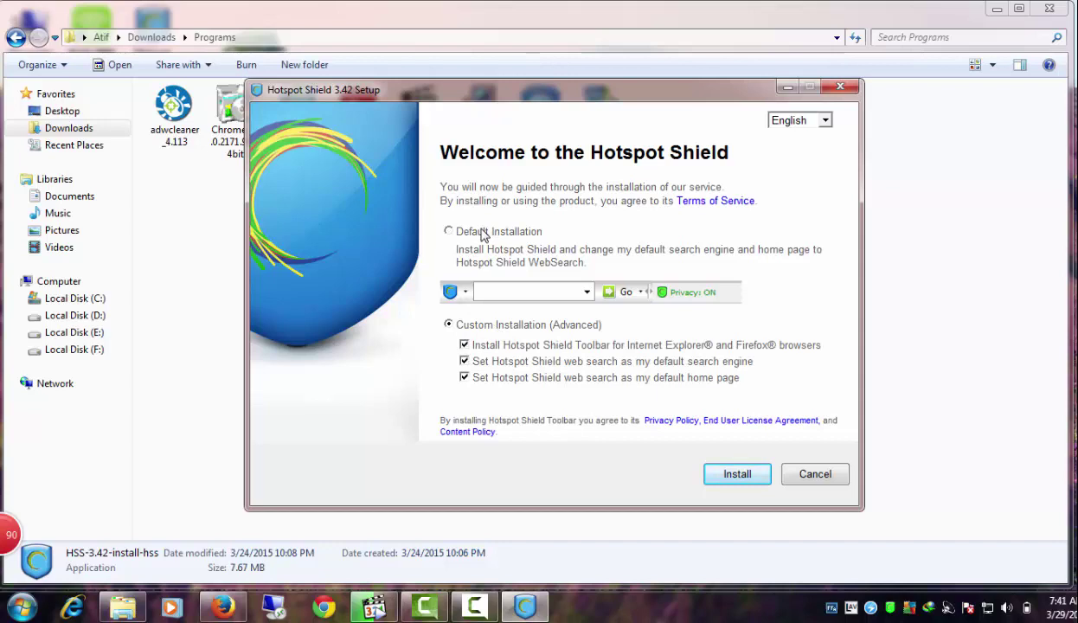
left_click(463, 361)
left_click(464, 377)
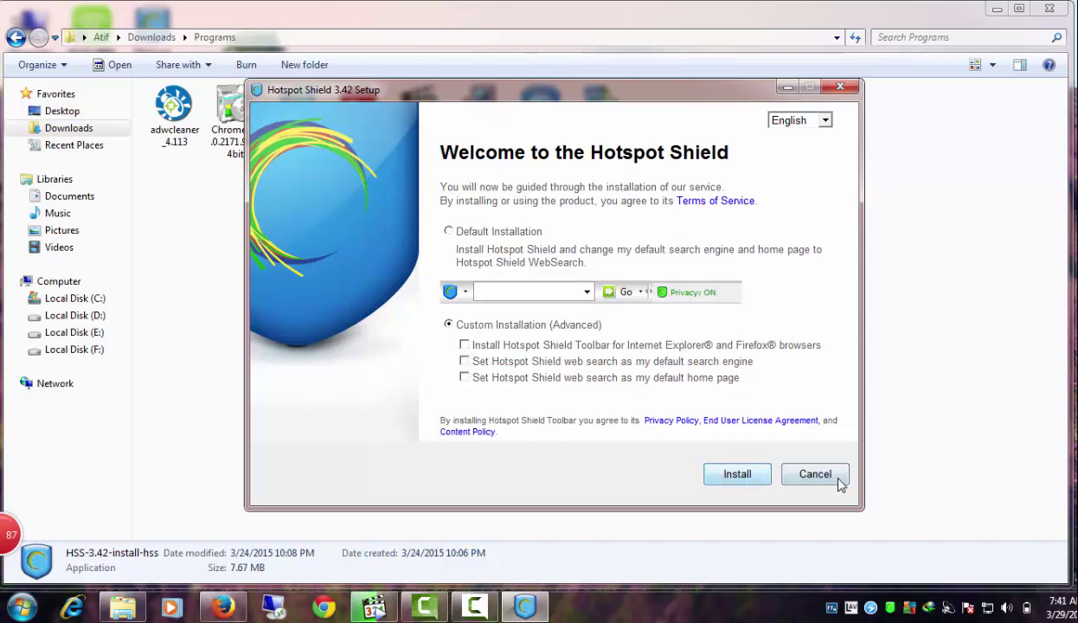
left_click(806, 474)
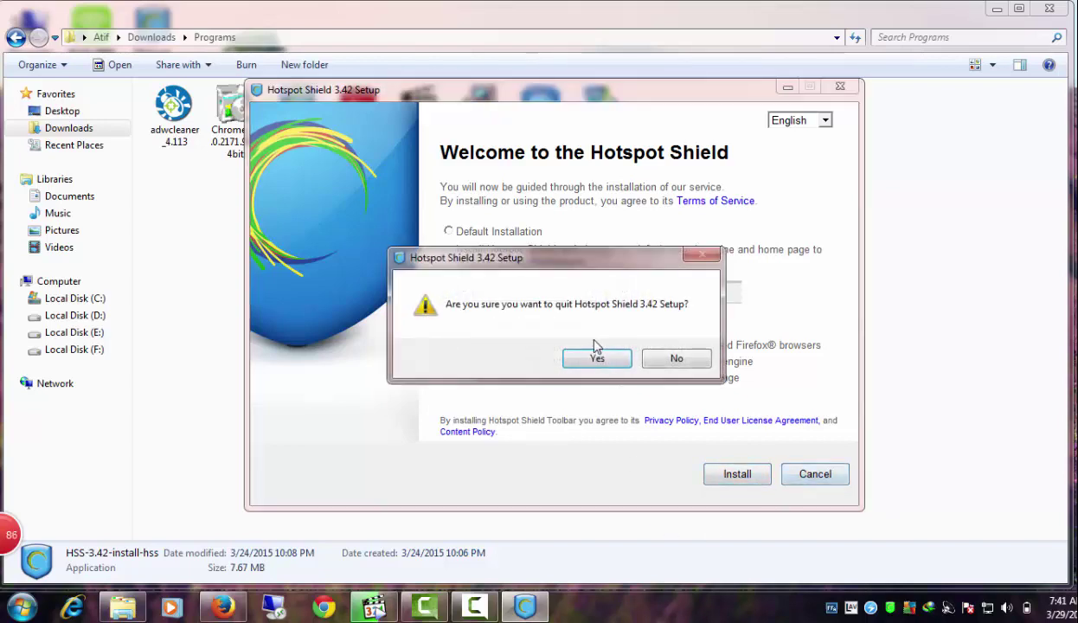
left_click(567, 356)
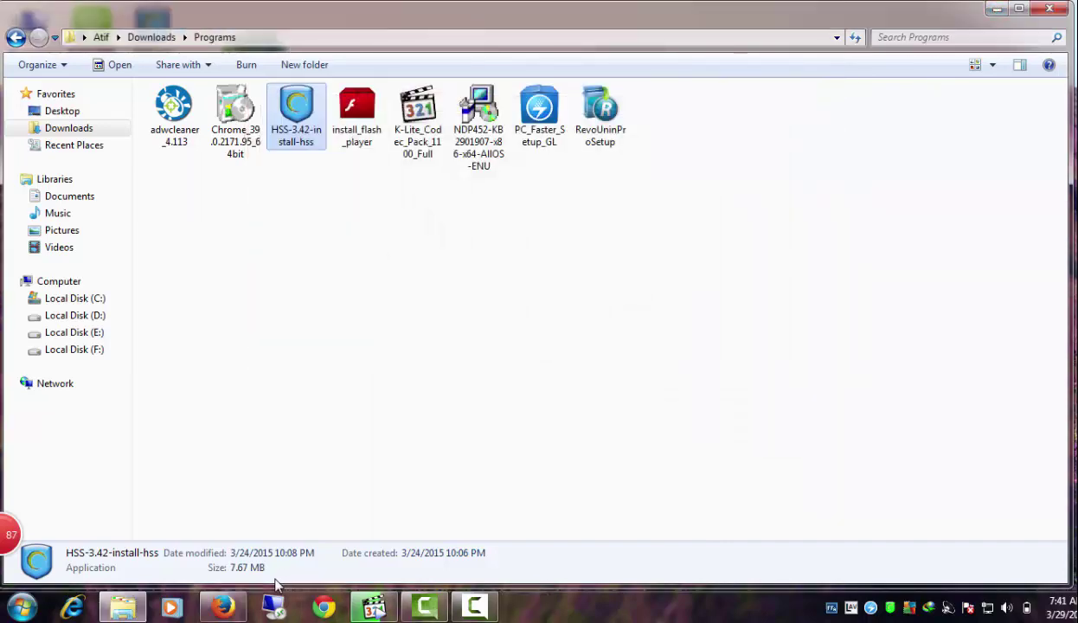
Switch to Firefox and examine the Revo Uninstaller Pro website, including its feature descriptions and 30-day free trial offer.
left_click(223, 608)
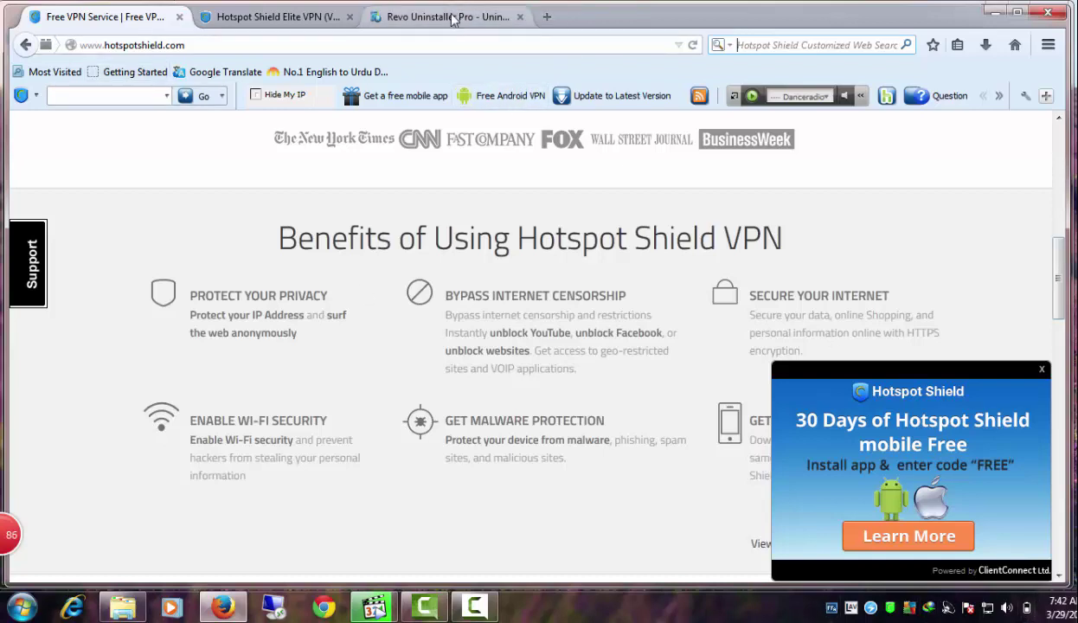
left_click(394, 23)
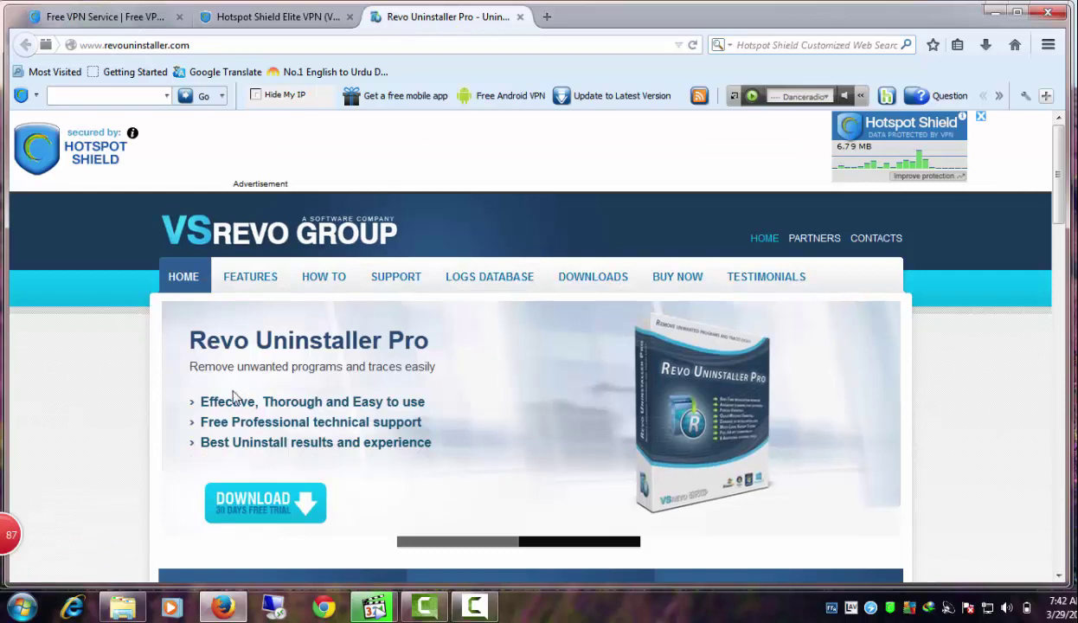
left_click_drag(188, 339, 419, 346)
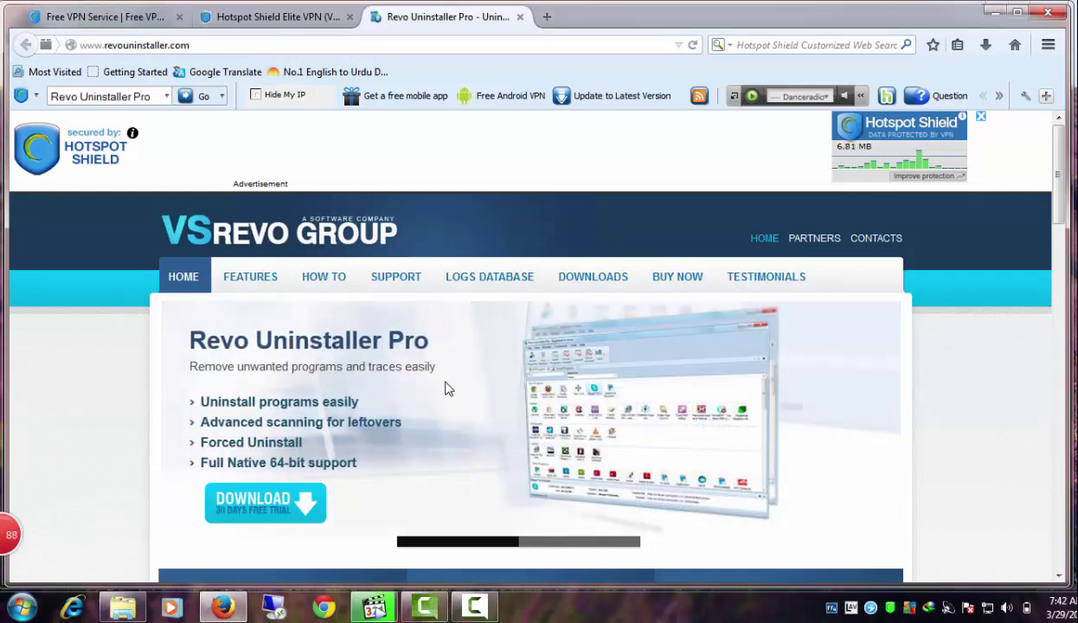
scroll(445, 389, "down", 5)
scroll(443, 413, "down", 2)
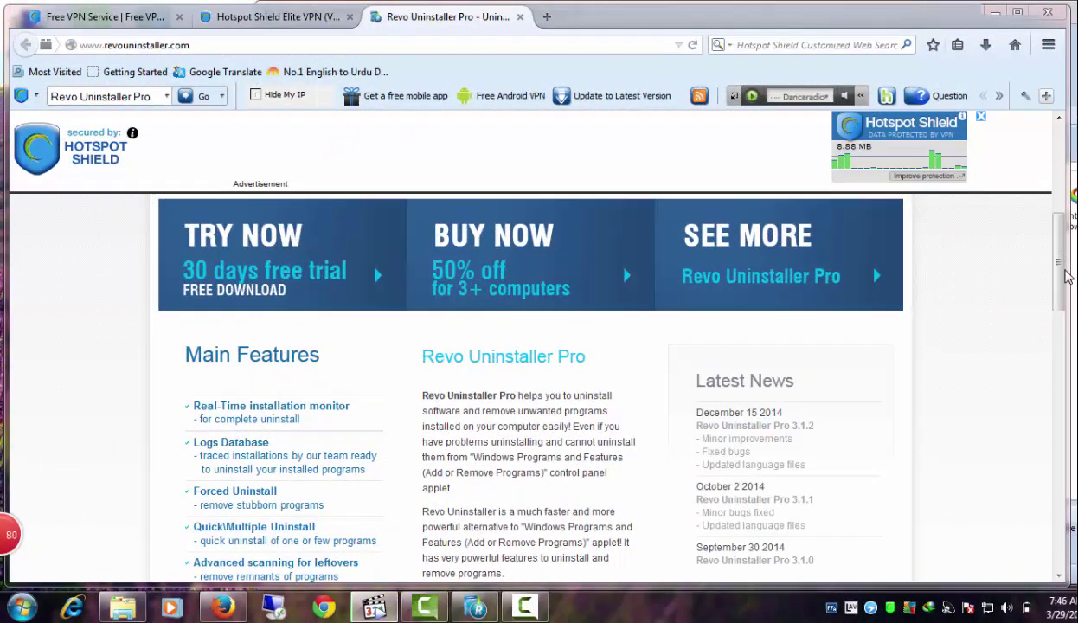
scroll(1051, 213, "up", 5)
left_click_drag(1056, 214, 1059, 145)
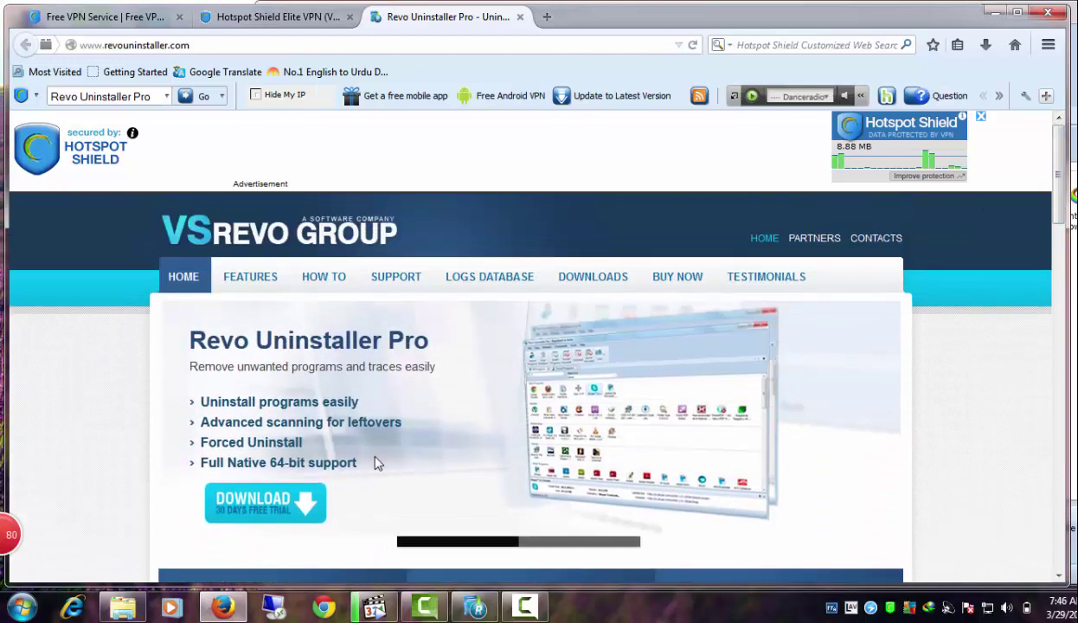
triple_click(415, 341)
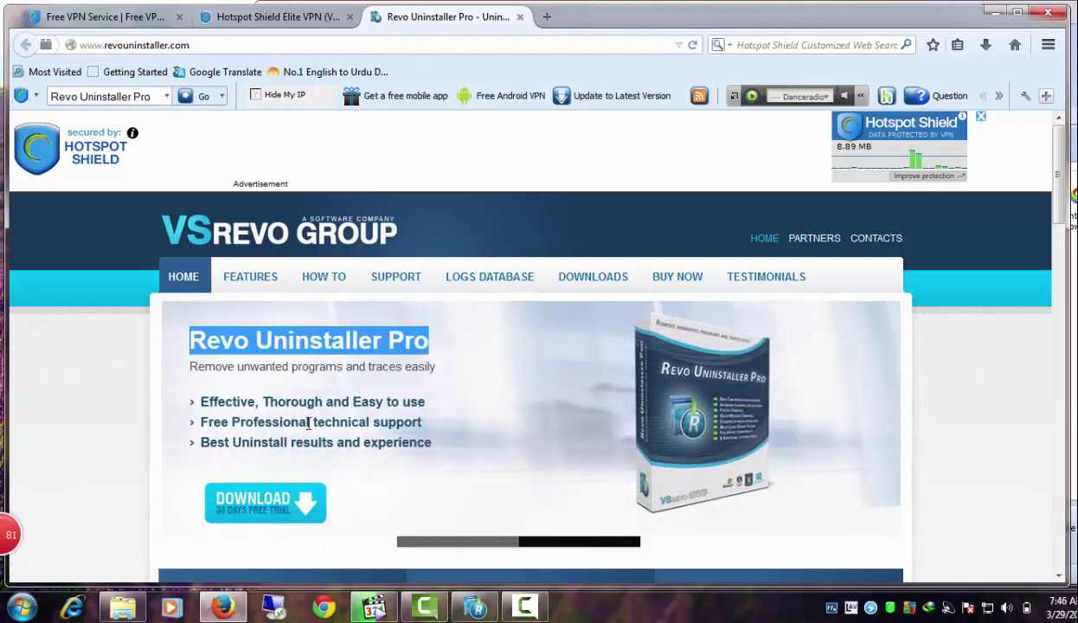
scroll(309, 423, "down", 6)
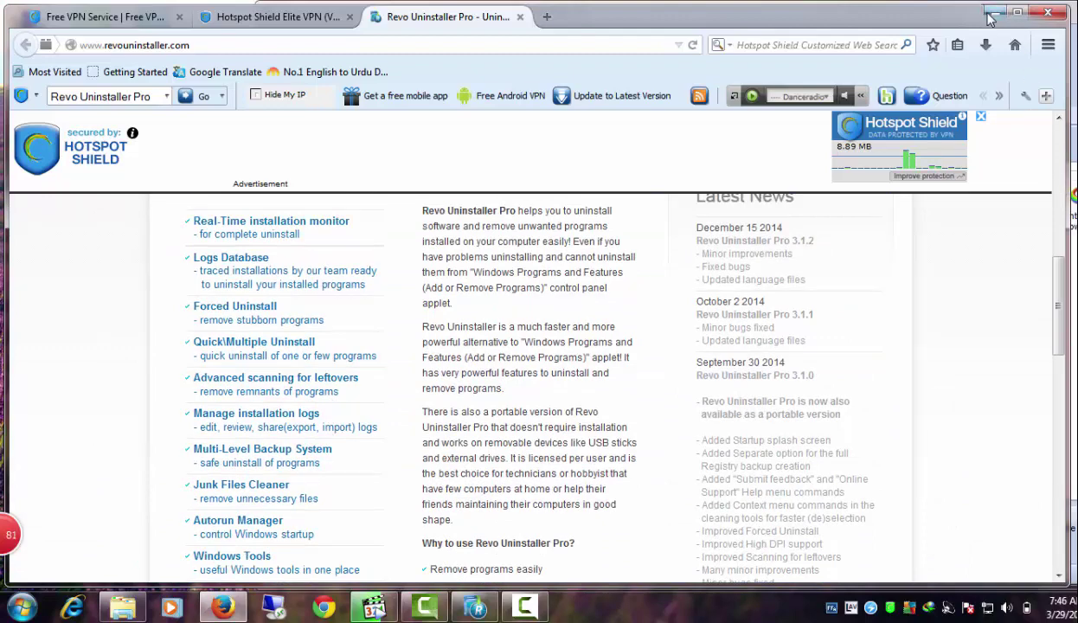
left_click_drag(1055, 302, 1057, 198)
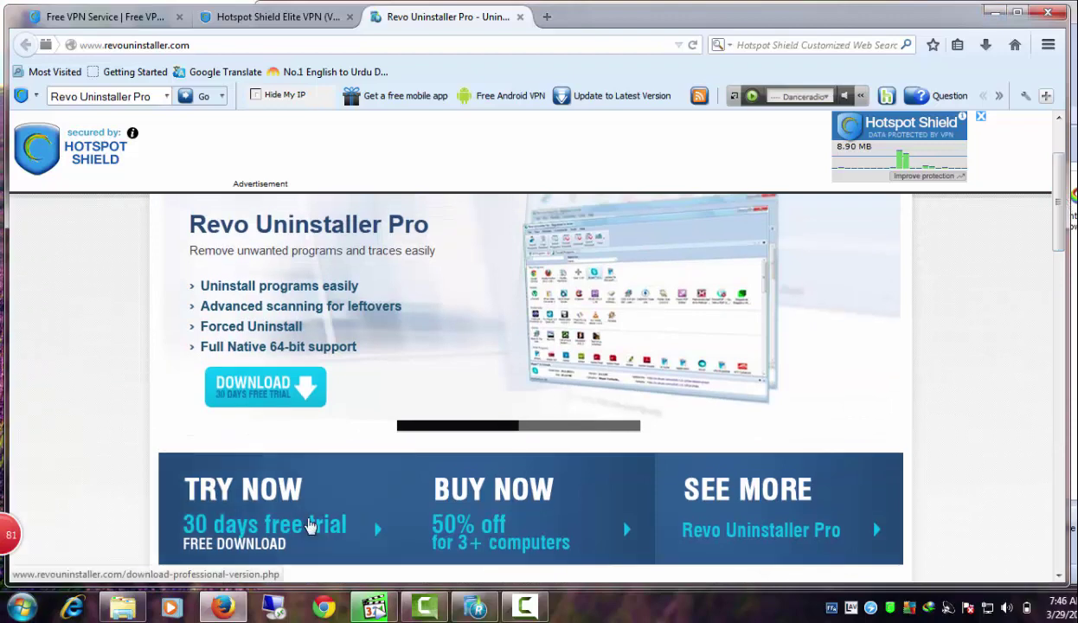
Switch to Revo Uninstaller Pro and start the uninstall of Hotspot Shield 3.42 from the list of installed programs.
left_click(992, 13)
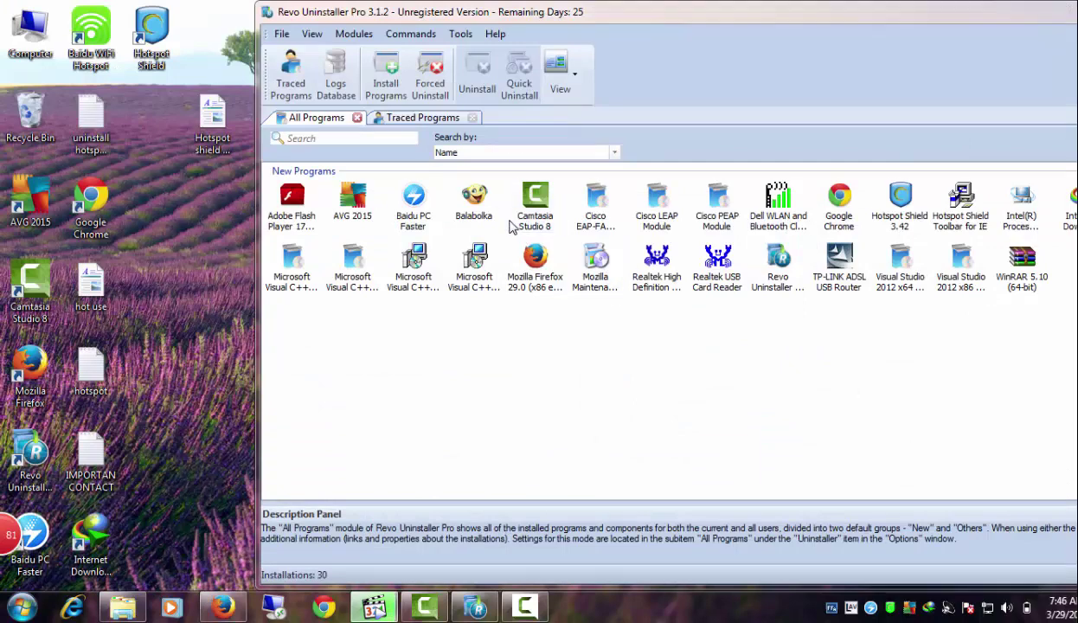
double_click(904, 212)
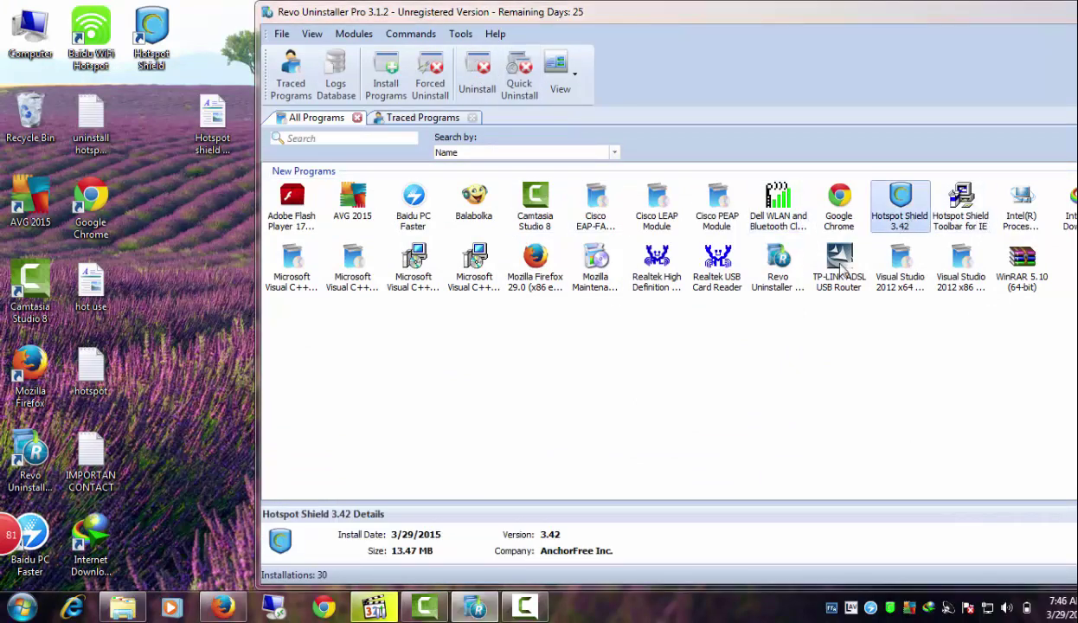
left_click_drag(1002, 112, 710, 113)
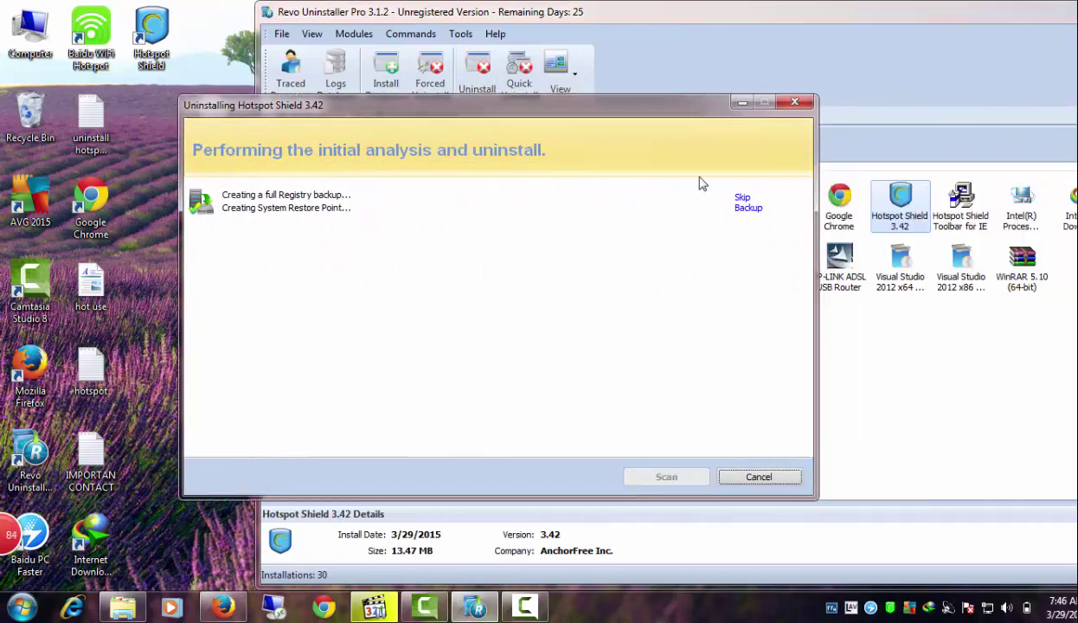
left_click(746, 202)
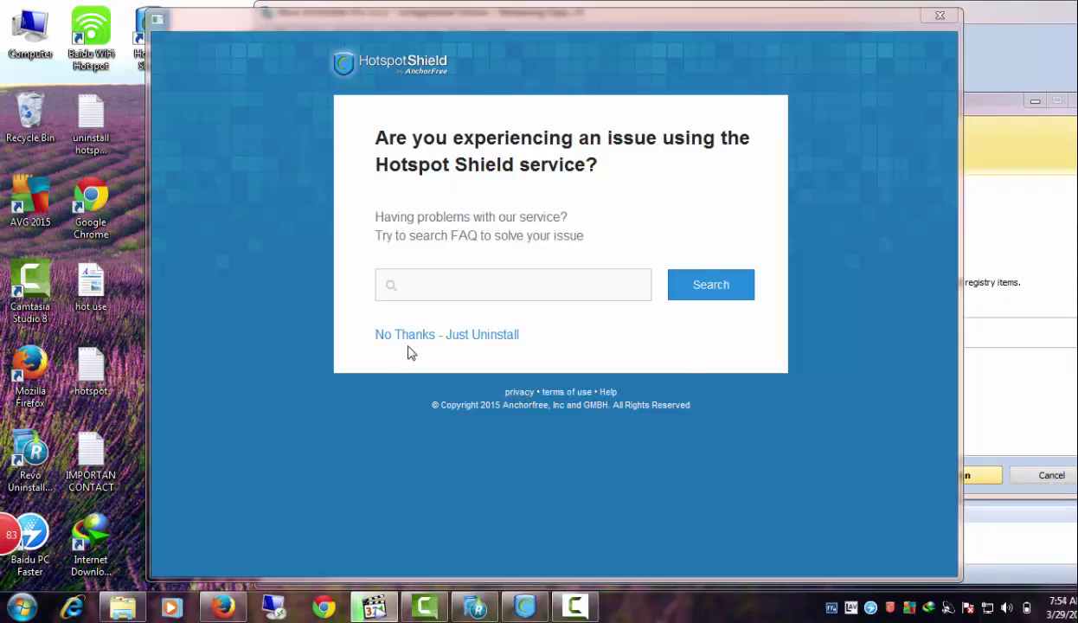
Decline the FAQ help to run Hotspot Shield's built-in uninstaller, and close the Internet Explorer window it opens.
left_click(424, 338)
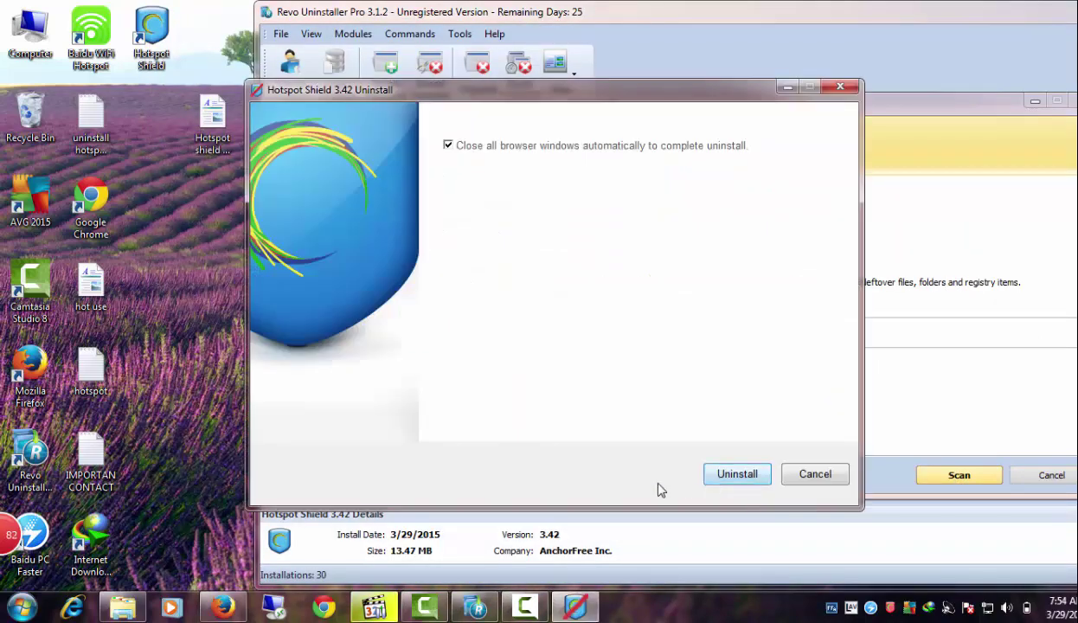
left_click(736, 475)
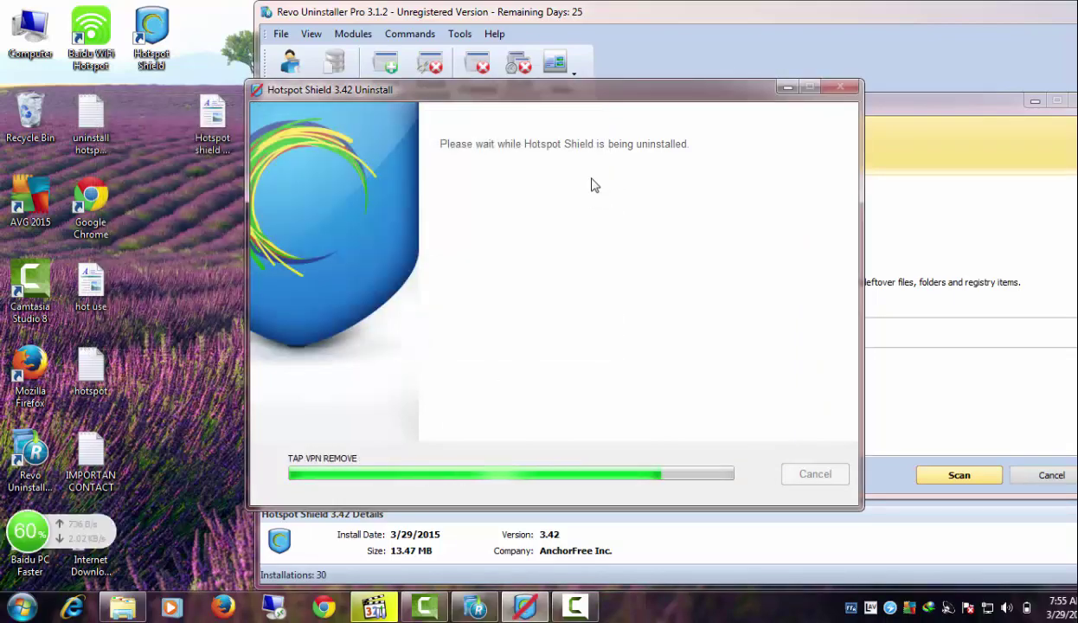
left_click_drag(562, 92, 702, 89)
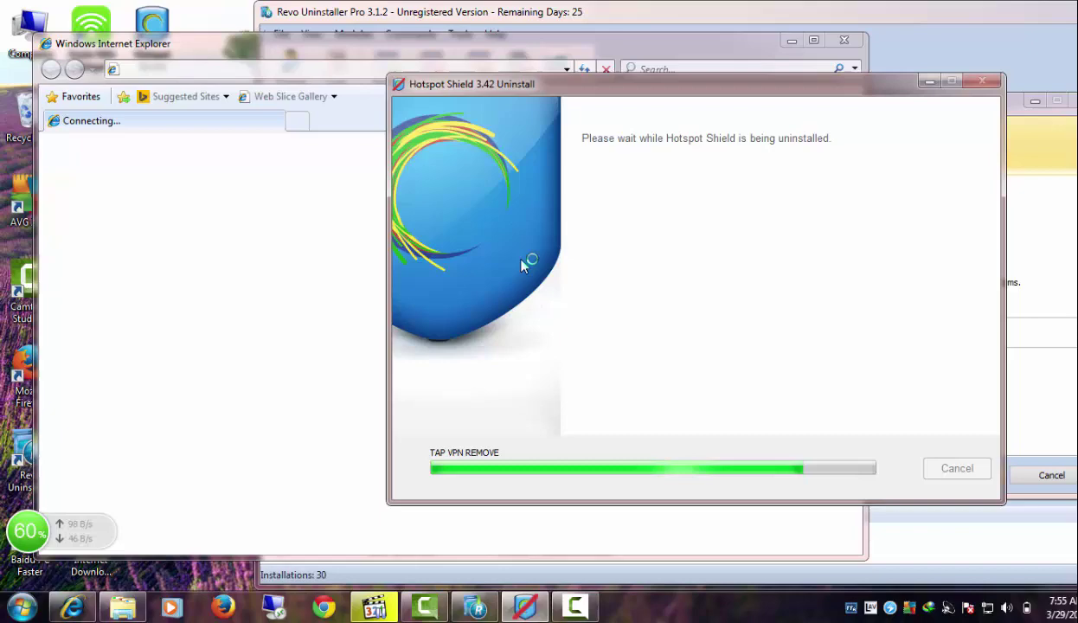
left_click(844, 42)
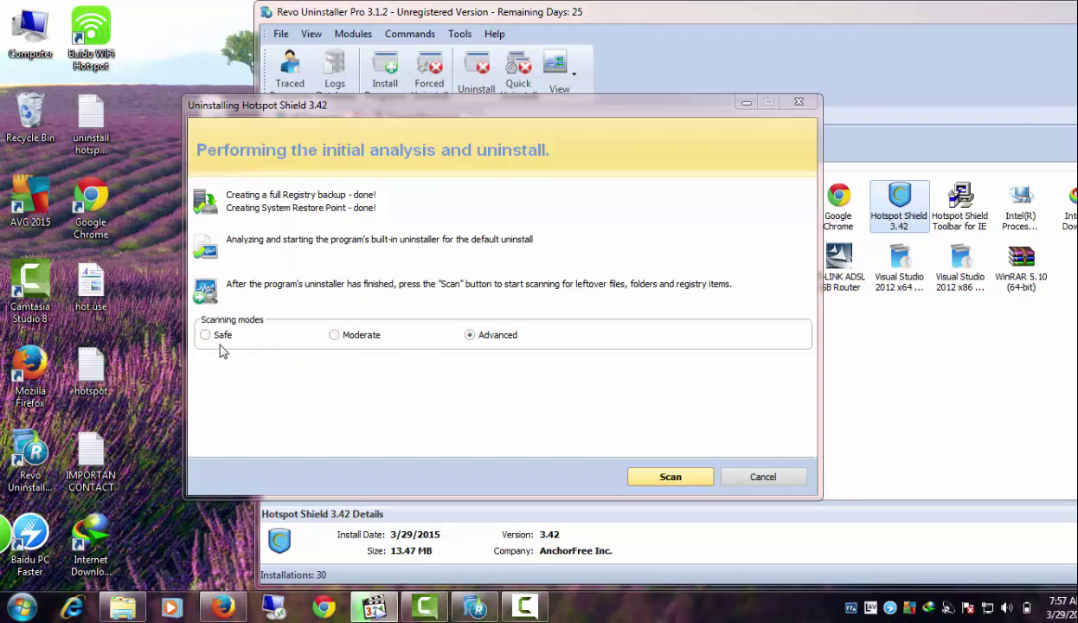
Scan for Hotspot Shield leftovers using the Advanced scanning mode.
left_click(208, 337)
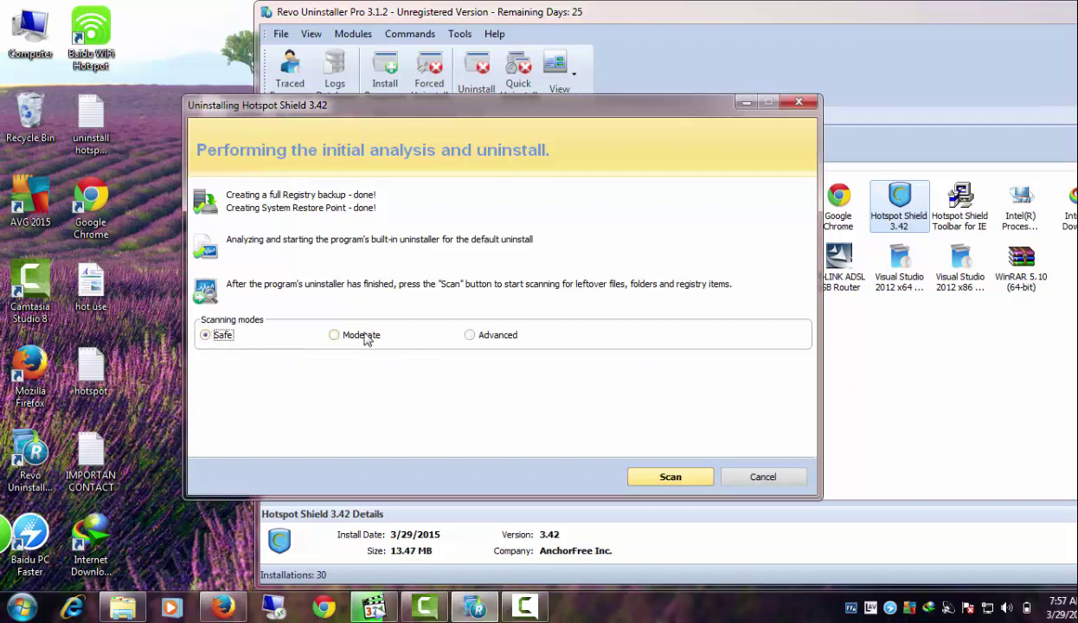
left_click(363, 338)
left_click(493, 337)
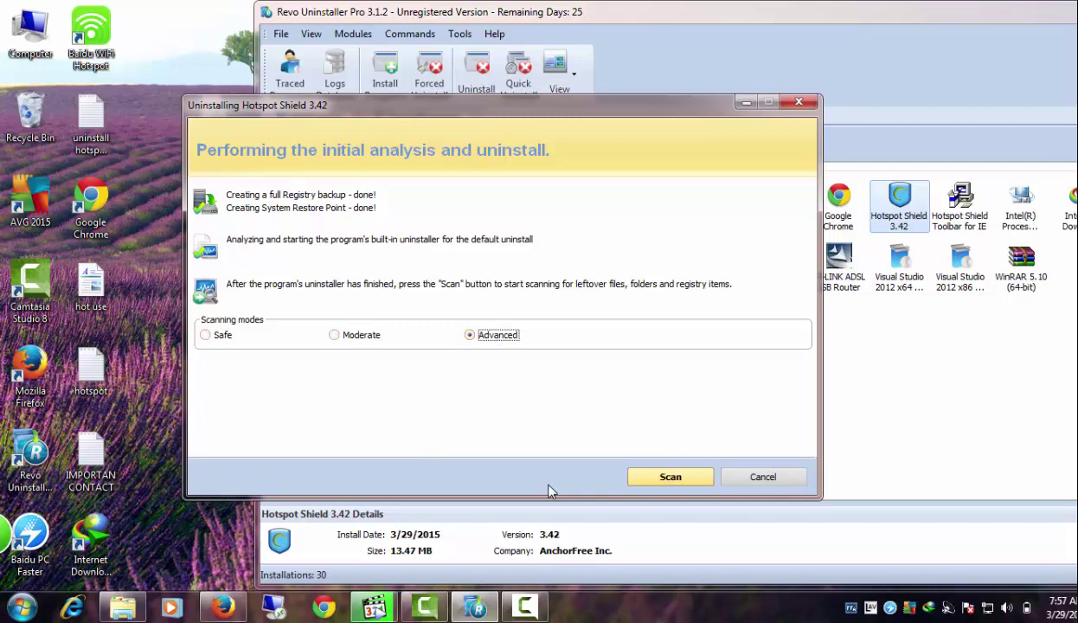
left_click(666, 477)
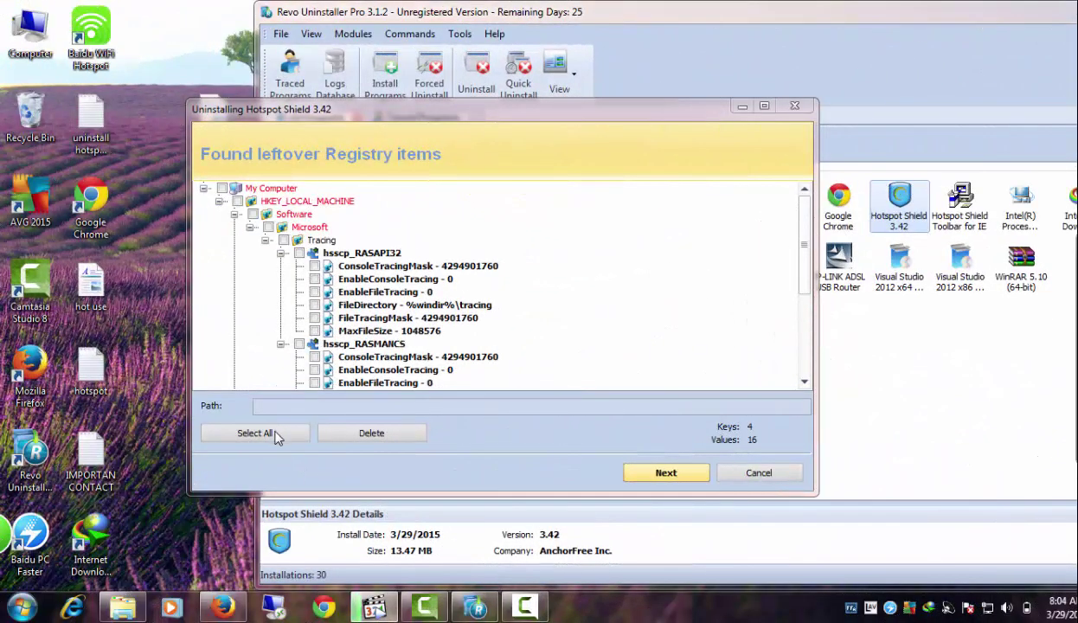
Delete all of Hotspot Shield's leftover registry items, and all of its leftover files and folders.
left_click(275, 435)
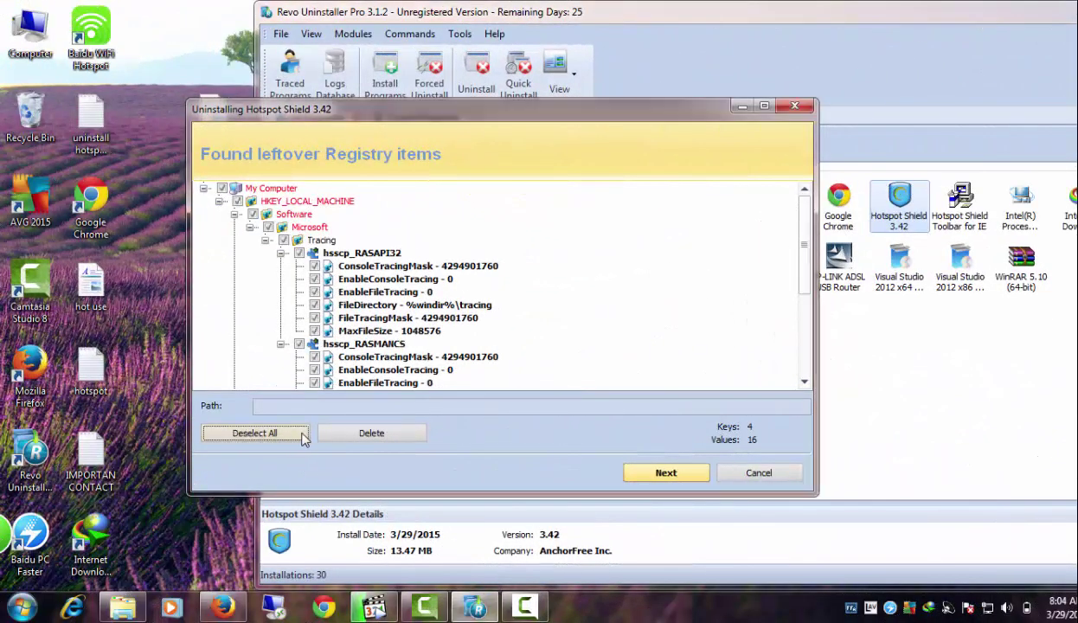
left_click(372, 433)
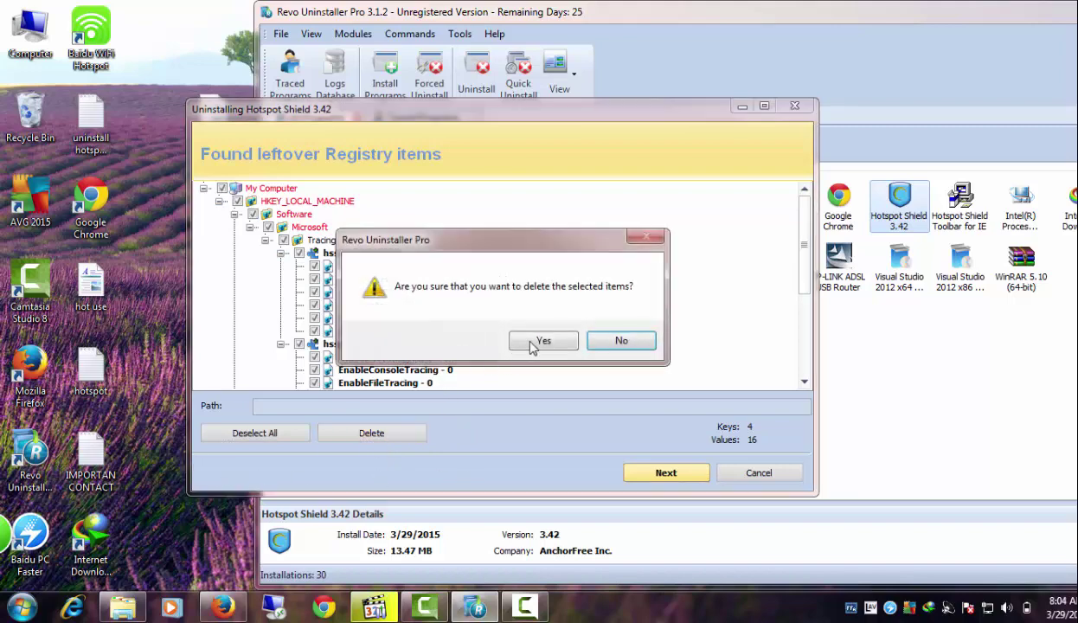
left_click(541, 342)
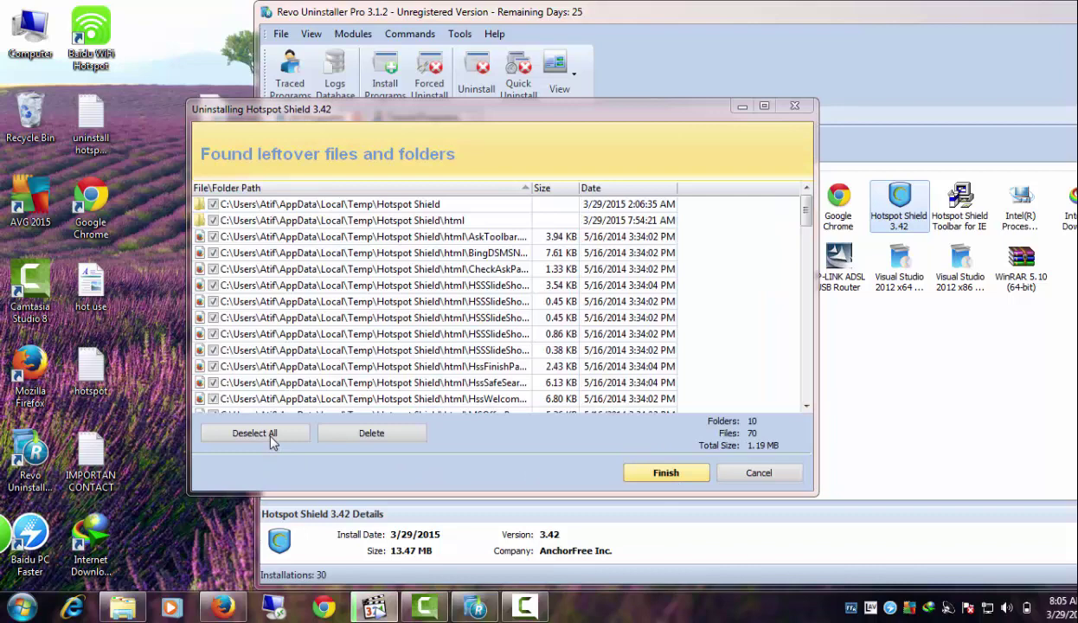
left_click(387, 438)
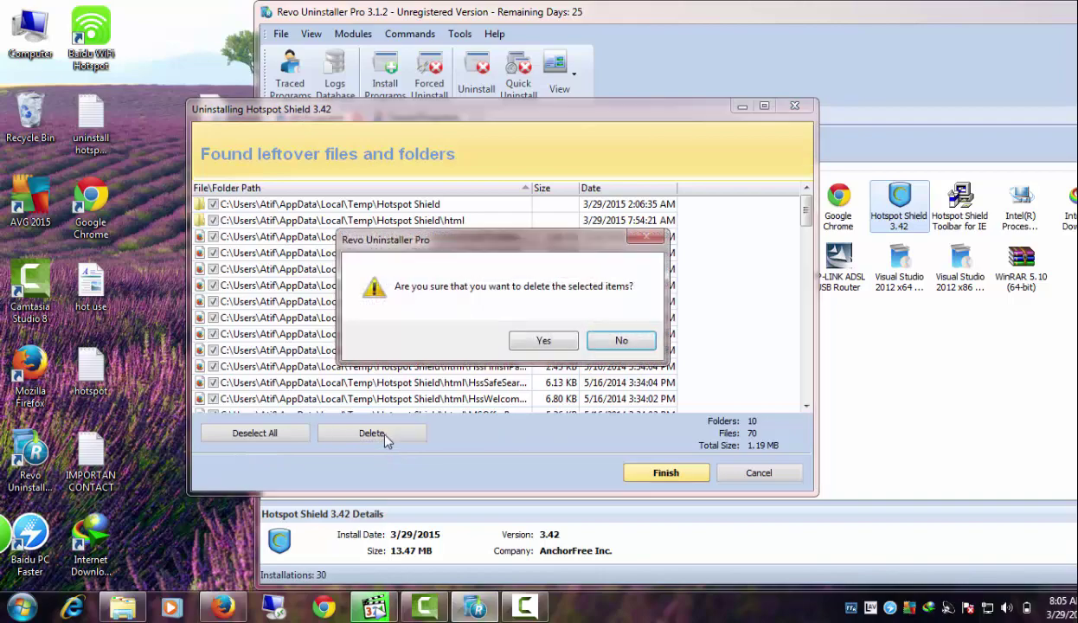
left_click(541, 341)
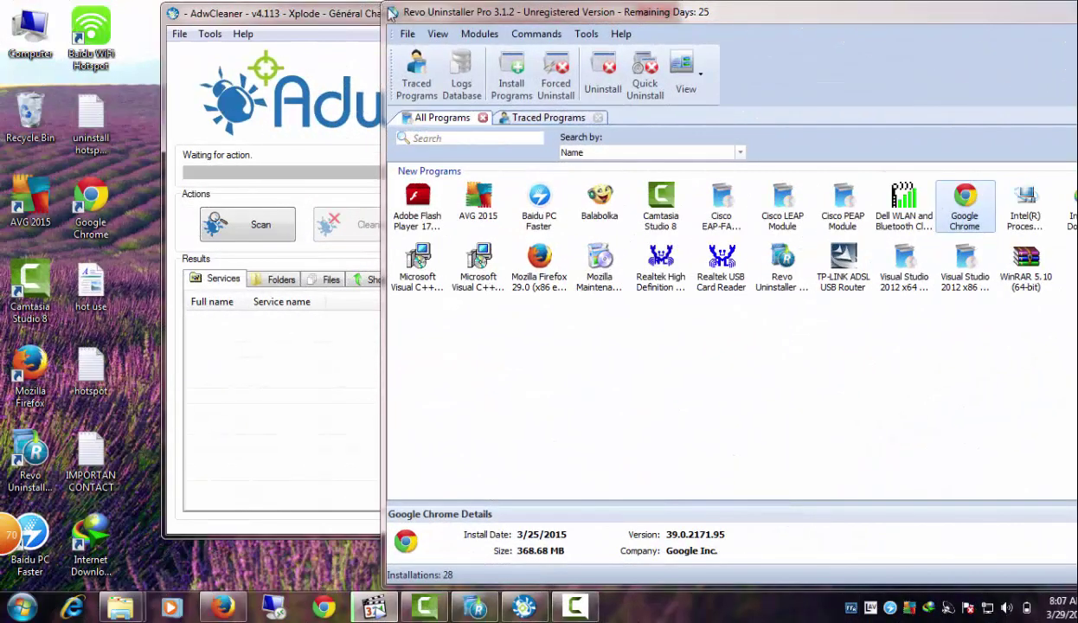
left_click(392, 12)
key("Escape")
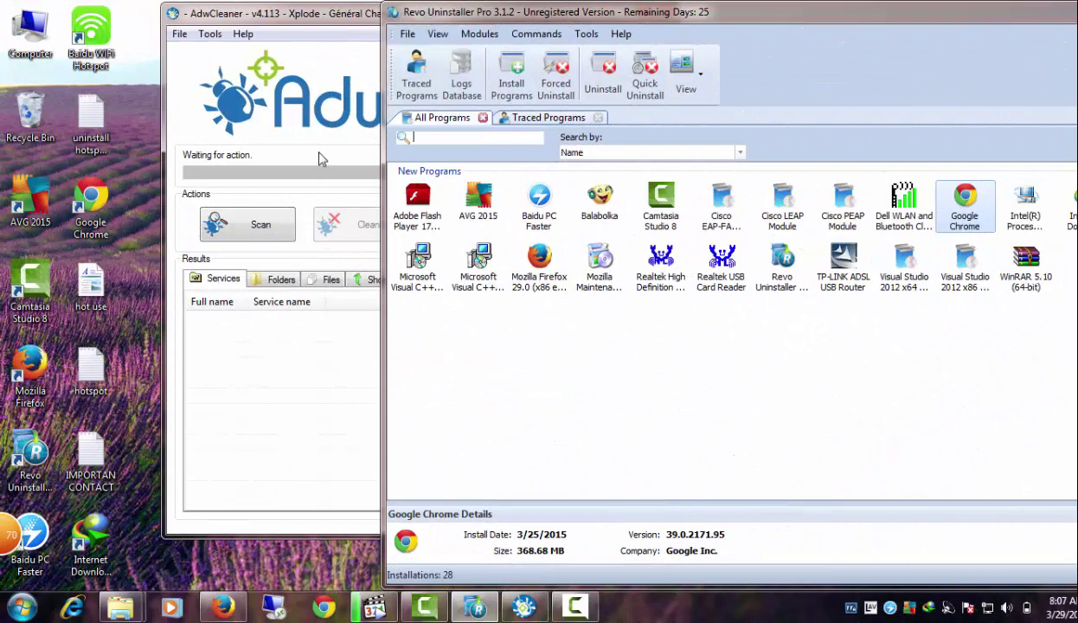
Close Revo Uninstaller Pro, switch to AdwCleaner and run a scan in an enlarged window.
left_click(327, 364)
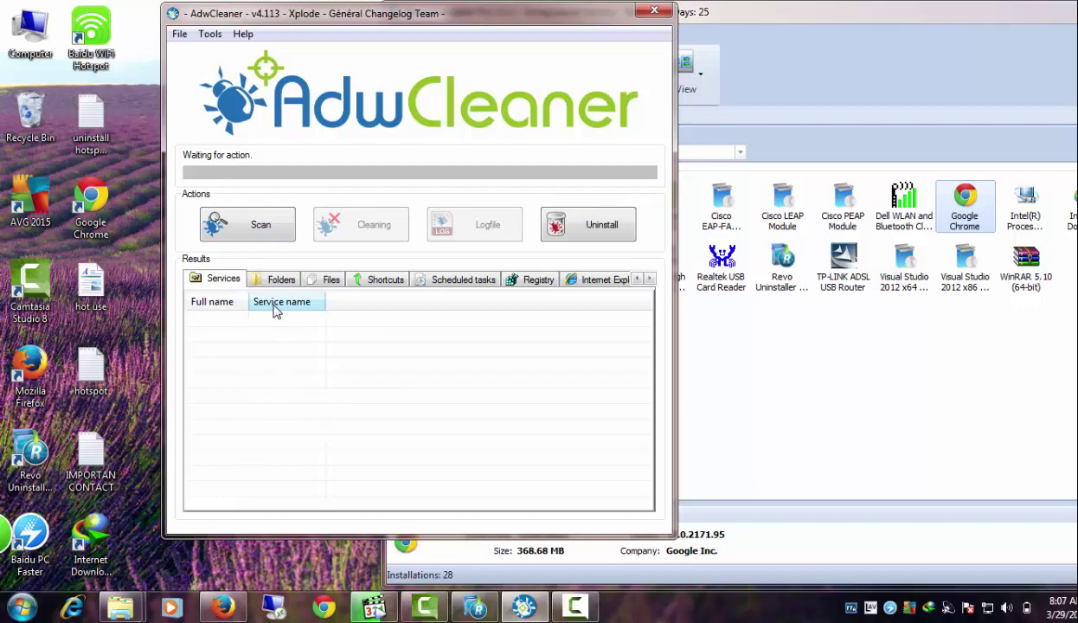
left_click(702, 456)
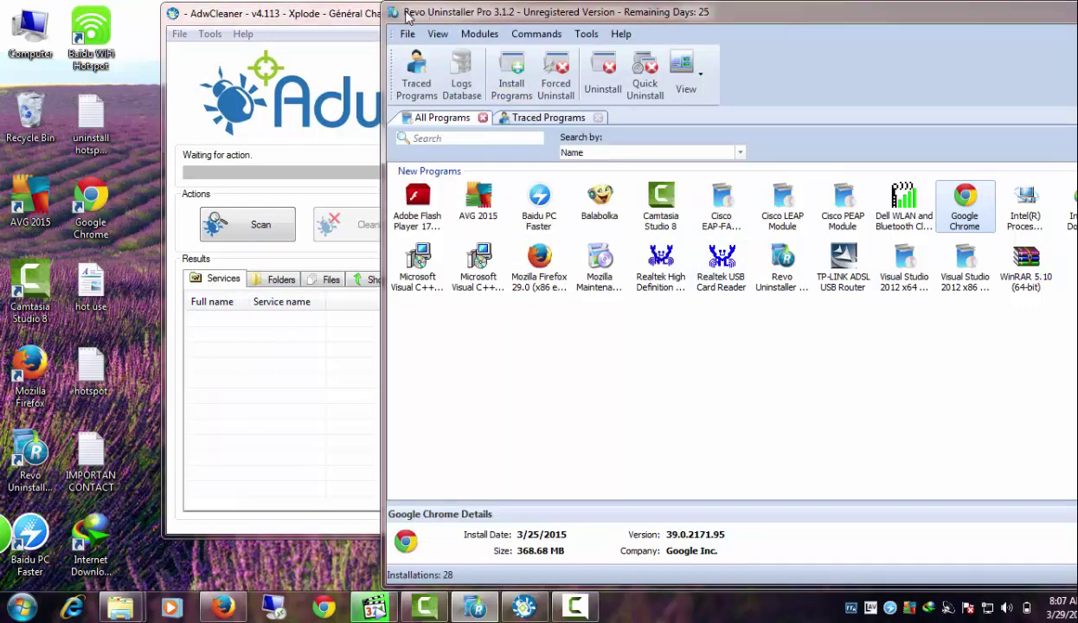
left_click(394, 13)
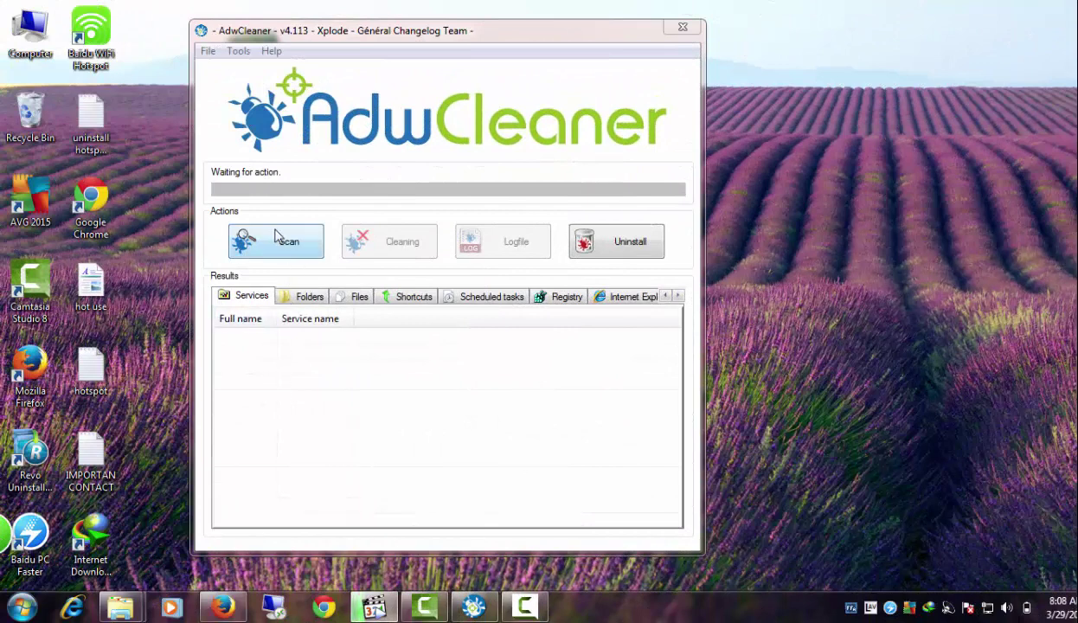
left_click(269, 251)
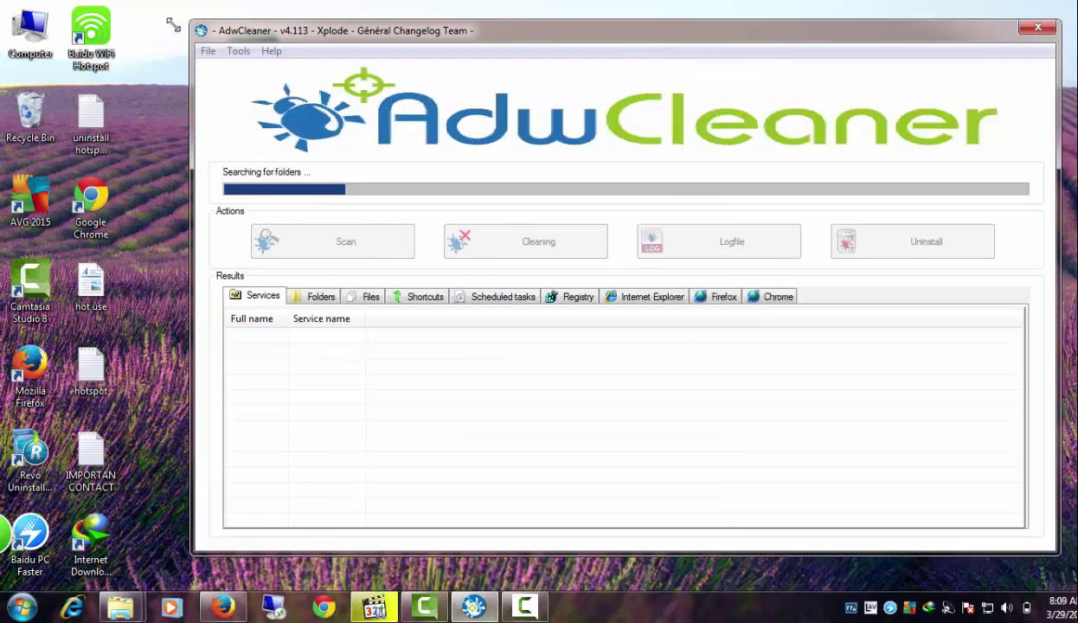
left_click_drag(173, 25, 2, 5)
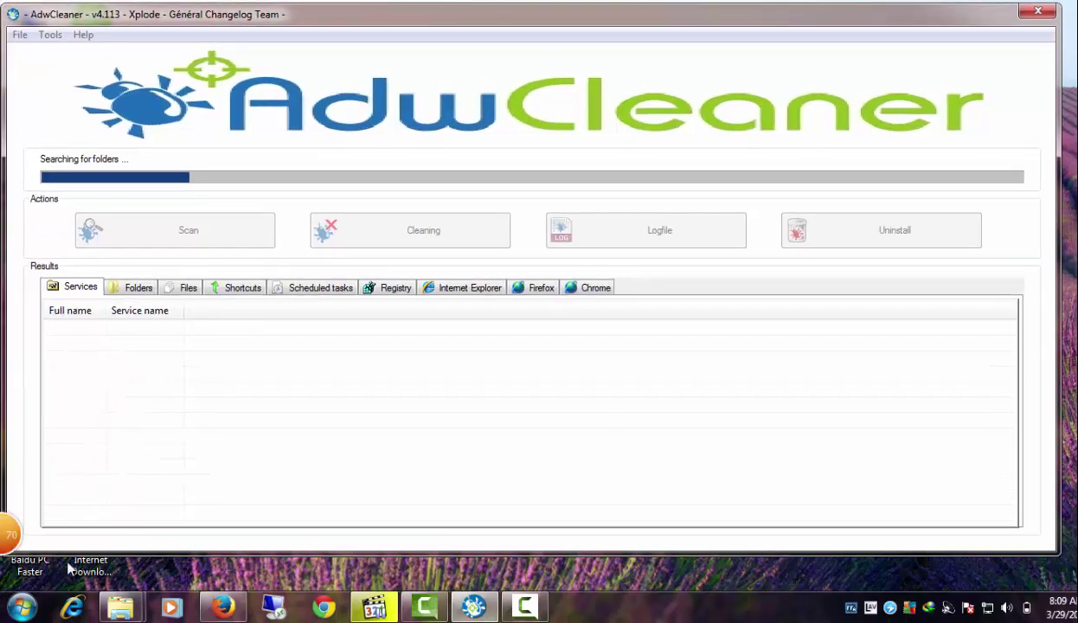
left_click_drag(83, 552, 75, 580)
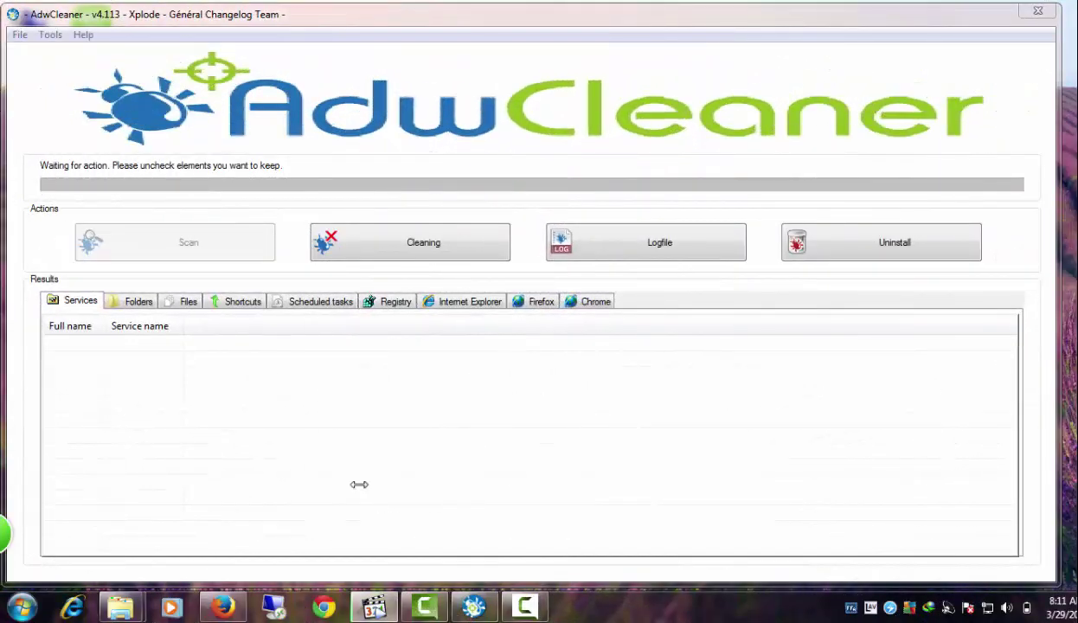
Check AdwCleaner's scan results for scheduled tasks and the registry, and start cleaning the detected elements.
left_click(316, 297)
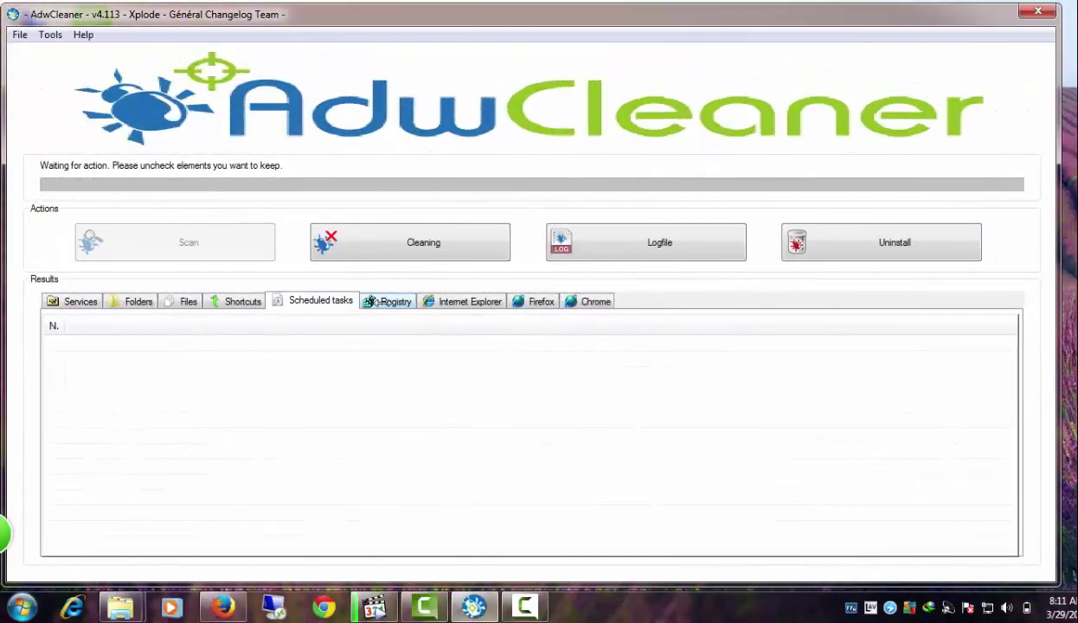
left_click(370, 301)
left_click(423, 243)
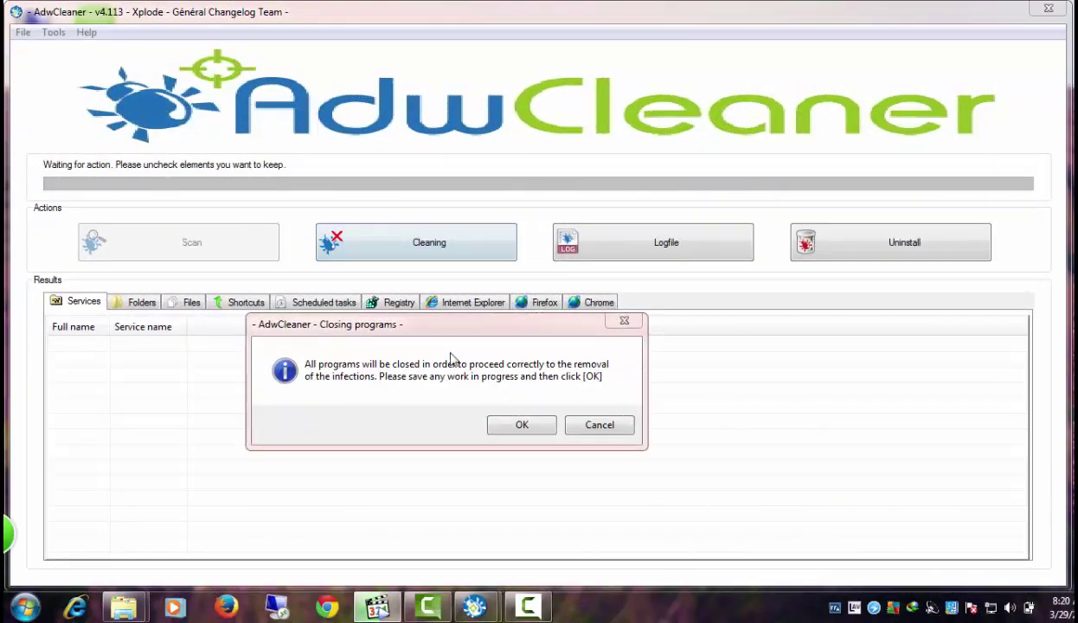
left_click_drag(441, 326, 521, 273)
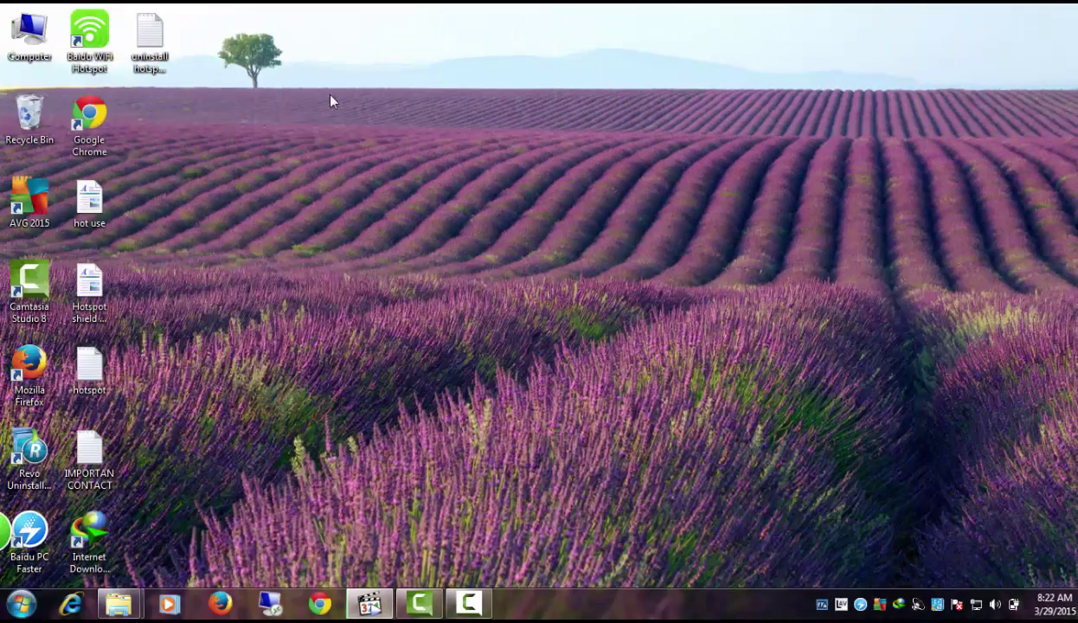
right_click(330, 101)
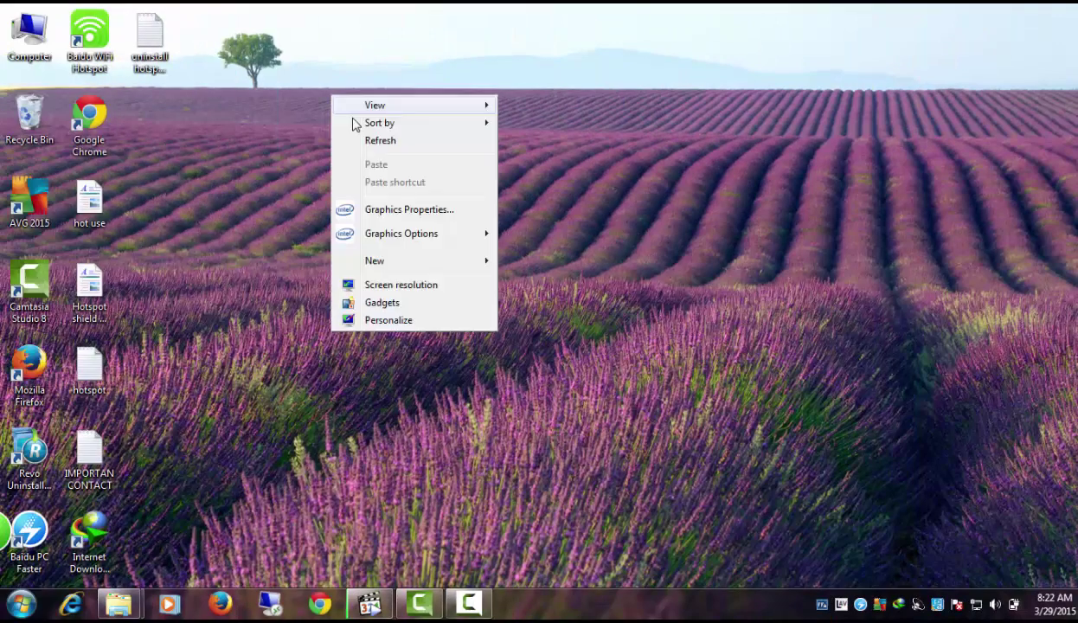
left_click(339, 139)
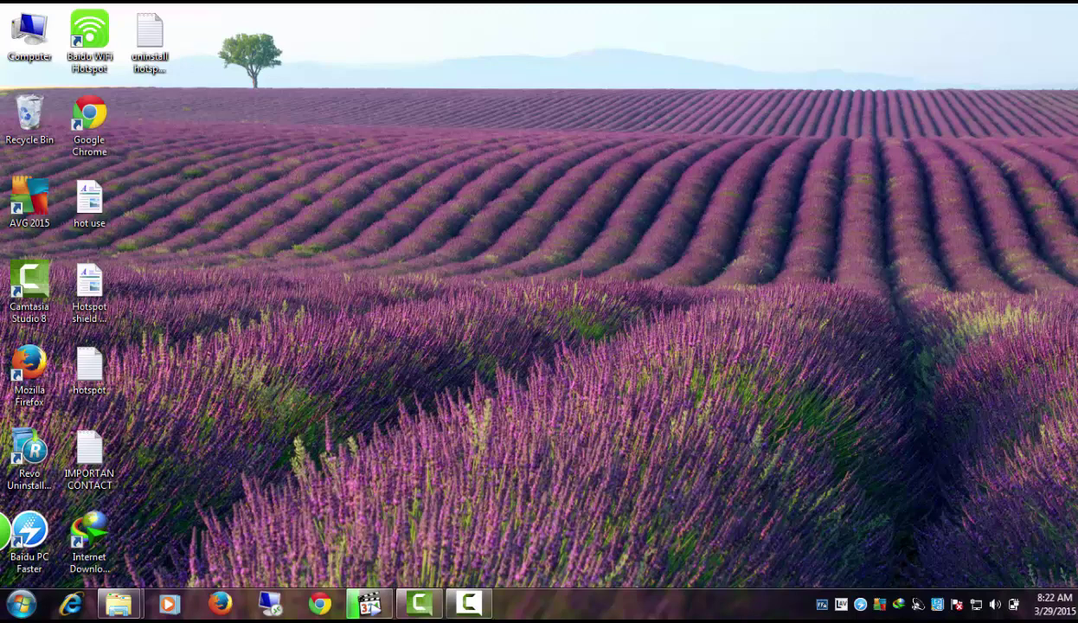
right_click(519, 458)
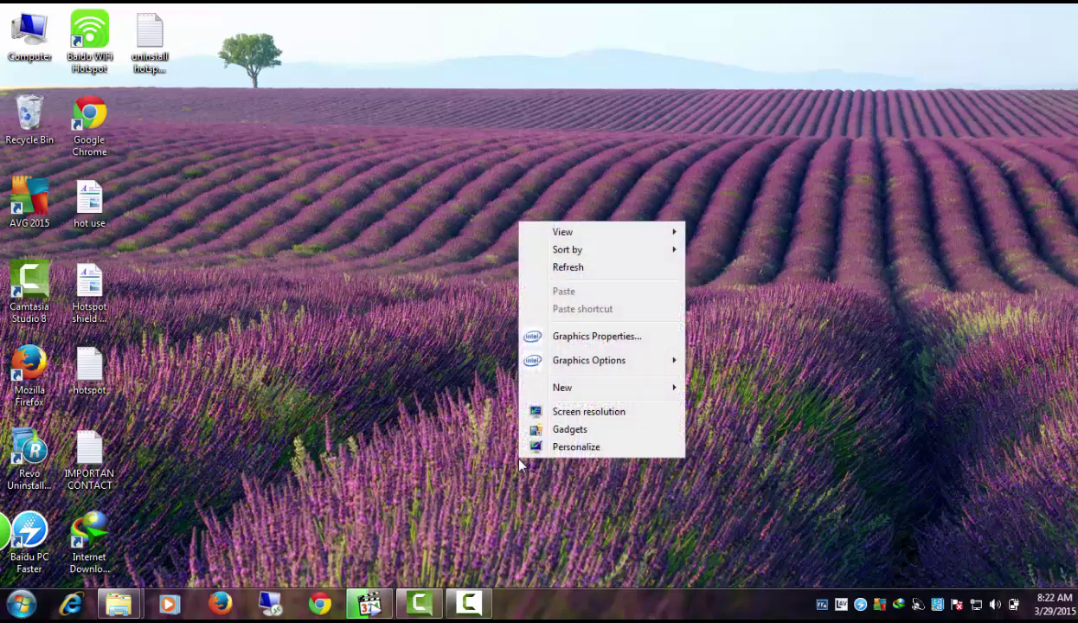
left_click(578, 270)
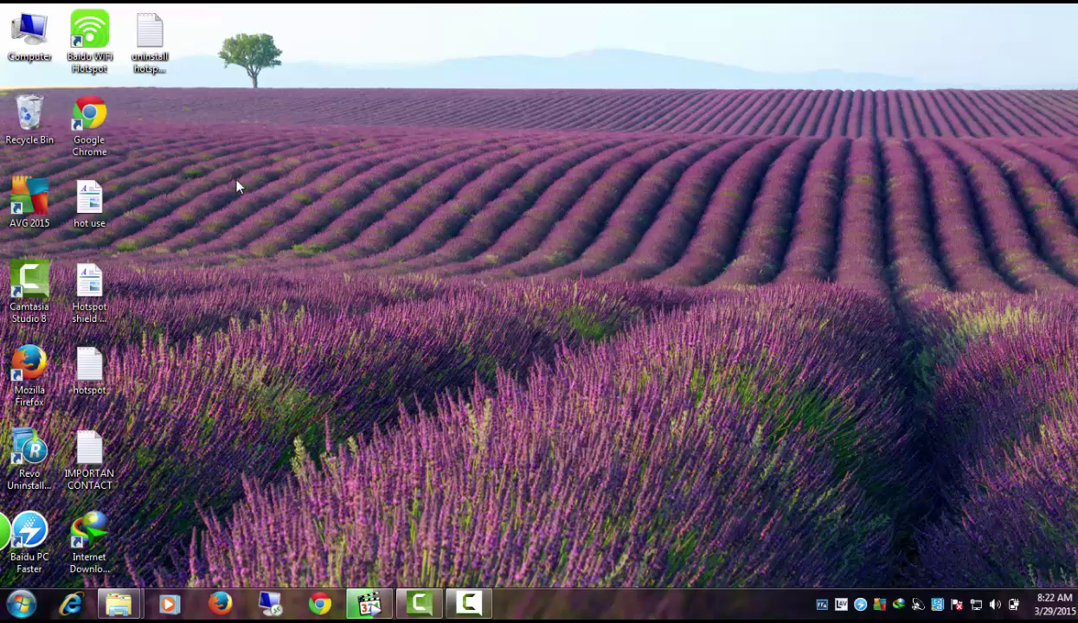
left_click_drag(238, 226, 513, 482)
right_click(402, 270)
left_click(449, 320)
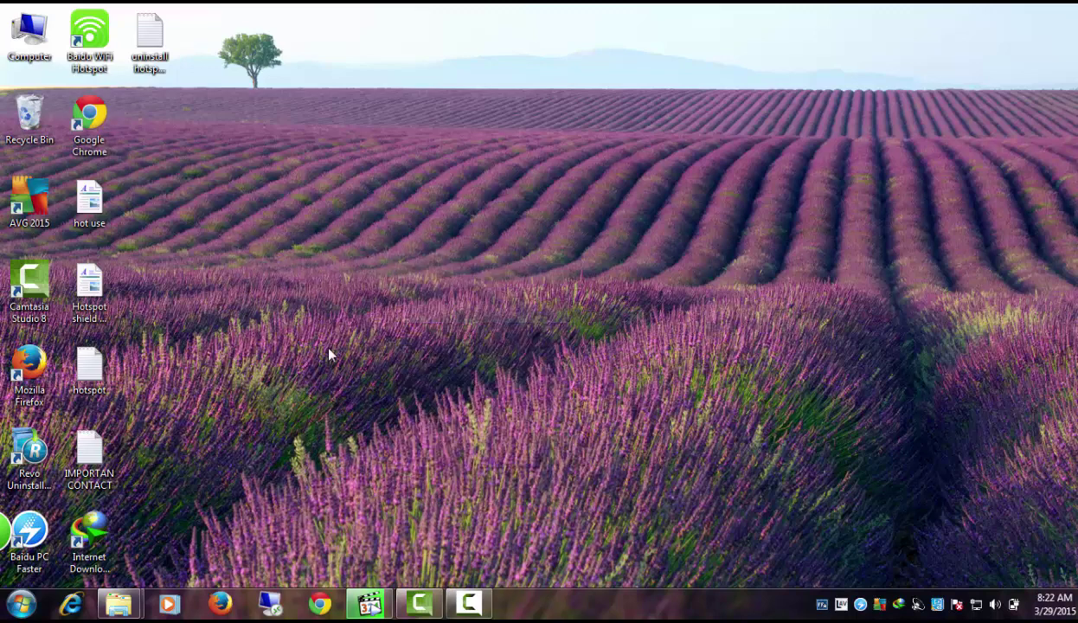